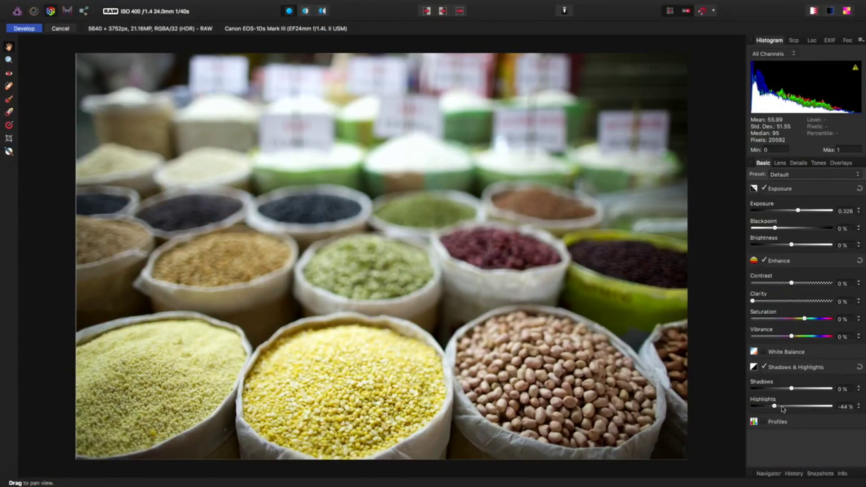
- Lower the RAW photo's highlights to -50% and try a slight saturation boost
left_click_drag(776, 405, 771, 406)
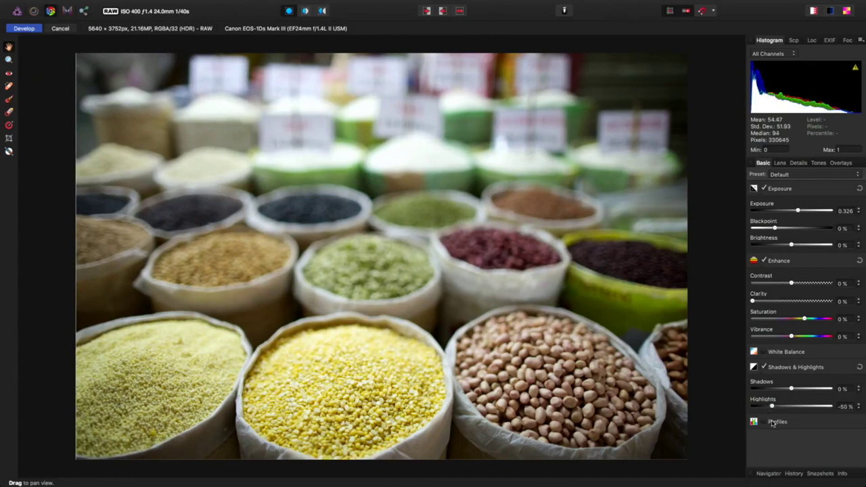
mouse_move(803, 321)
left_mouse_down()
mouse_move(812, 319)
mouse_move(805, 319)
left_mouse_up()
- Add a linear gradient overlay running from the photo's top down to the middle sacks
left_click(847, 163)
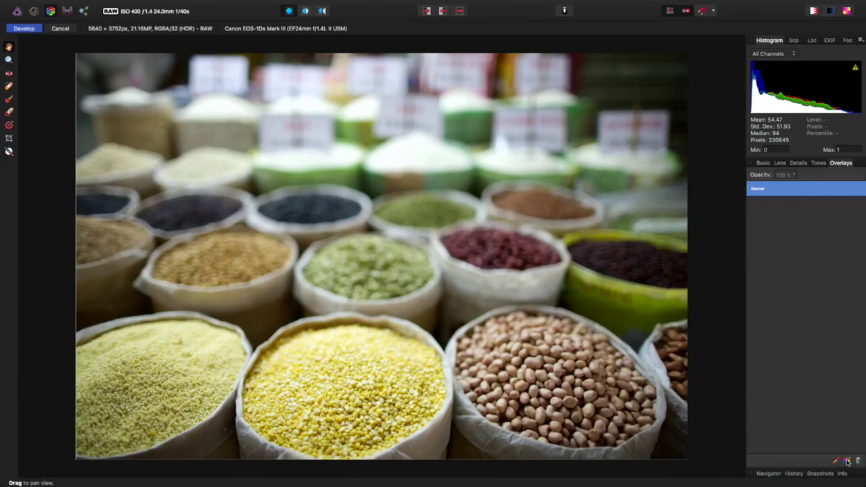
left_click(847, 461)
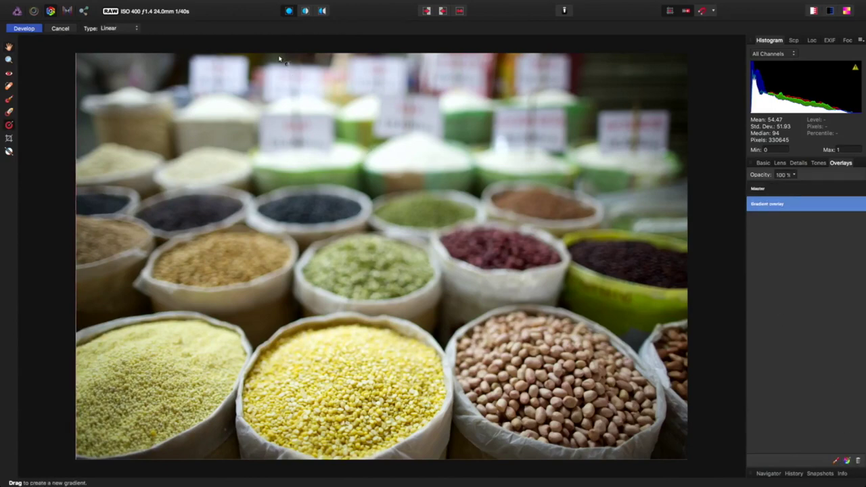
left_click(122, 29)
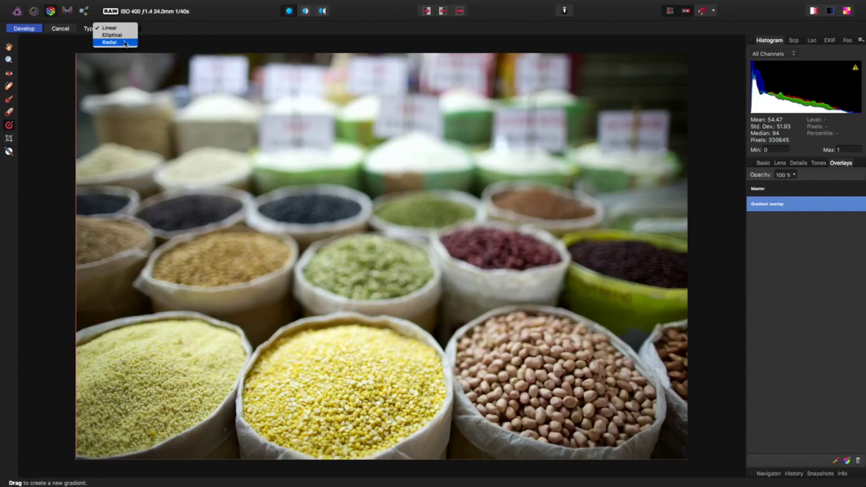
left_click(127, 27)
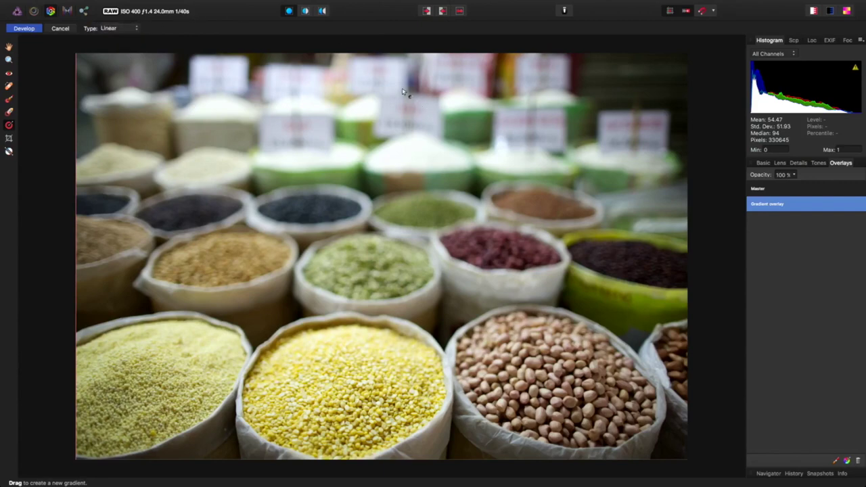
left_click_drag(380, 60, 381, 307)
- Set the gradient area's exposure to about -0.39, highlights to -54% and brightness to -3%
left_click(763, 163)
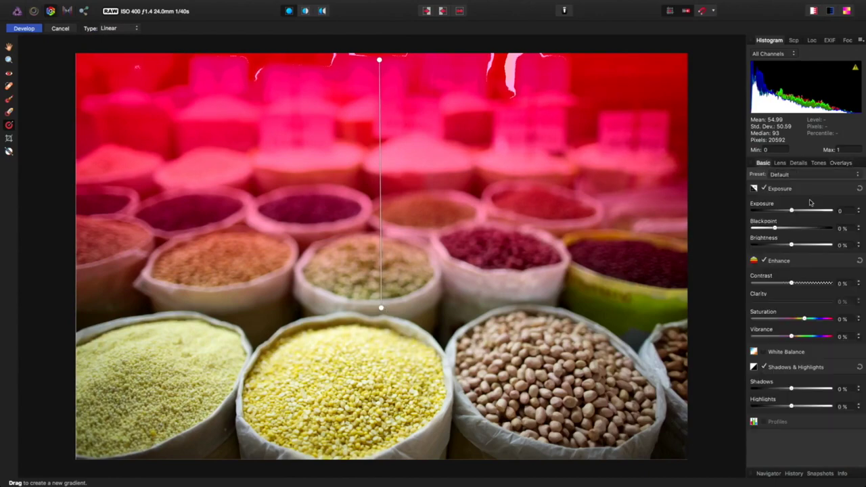
left_click_drag(792, 212, 785, 212)
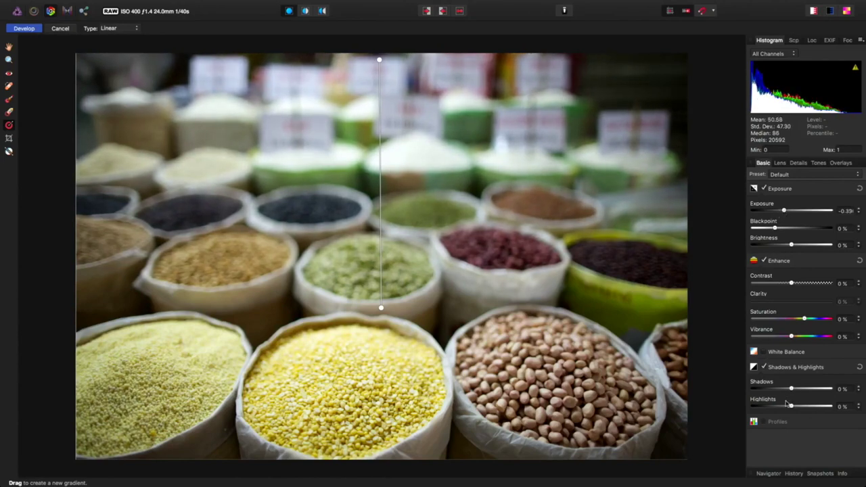
left_click_drag(789, 406, 770, 408)
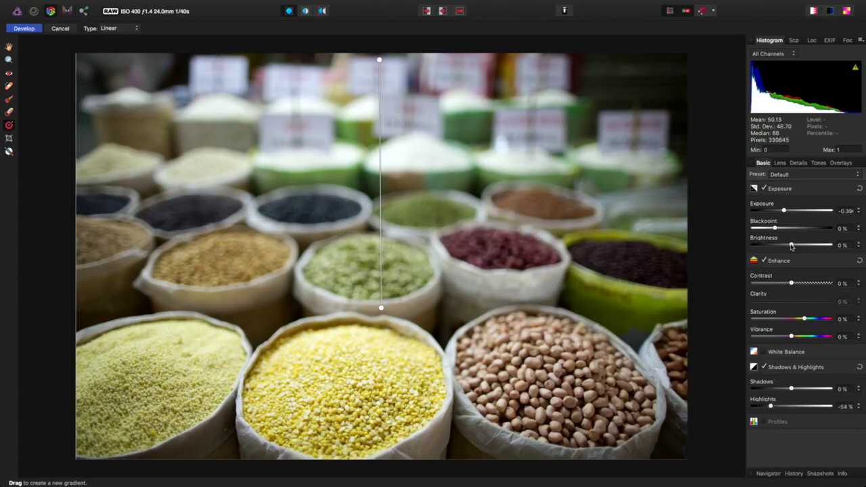
left_click_drag(792, 246, 787, 254)
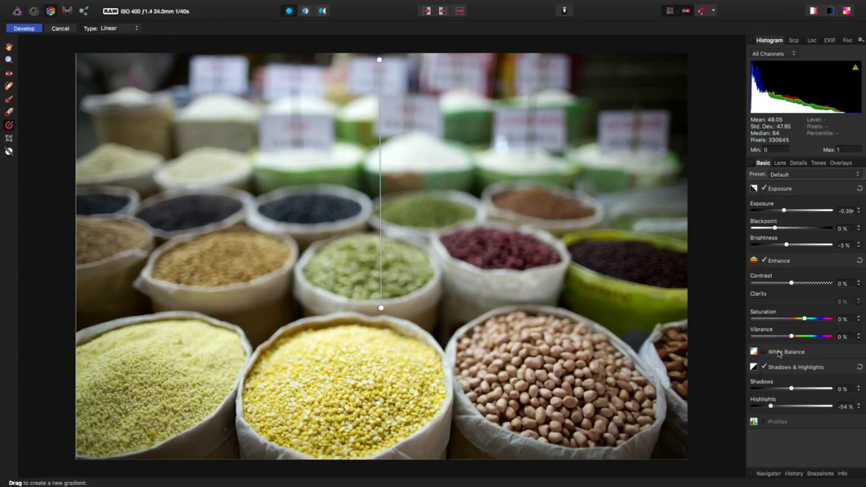
- Review the Lens, Details and Tones settings, then return to the Basic sliders
left_click(780, 163)
left_click(796, 164)
left_click(818, 163)
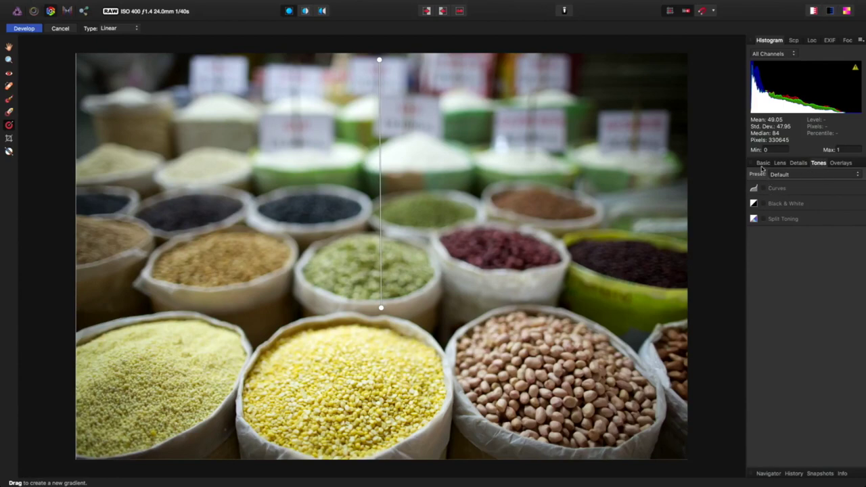
left_click(762, 164)
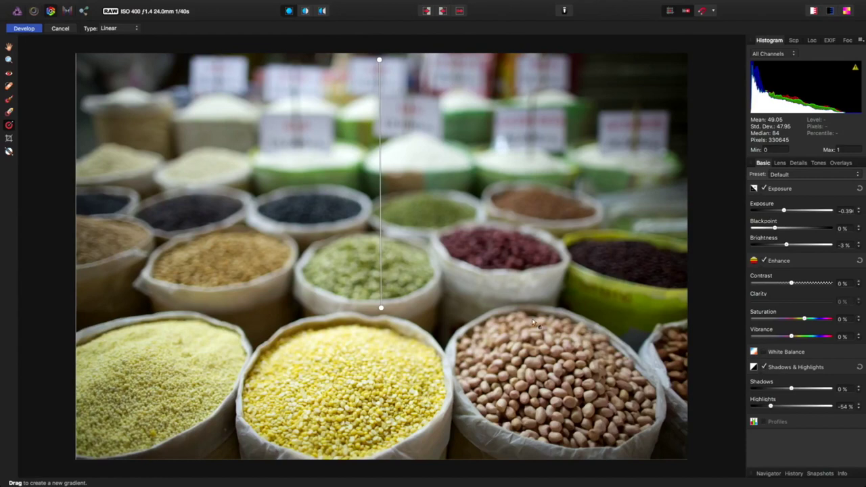
- Commit the RAW development and add an Exposure adjustment layer from the Adjustment panel
left_click(23, 29)
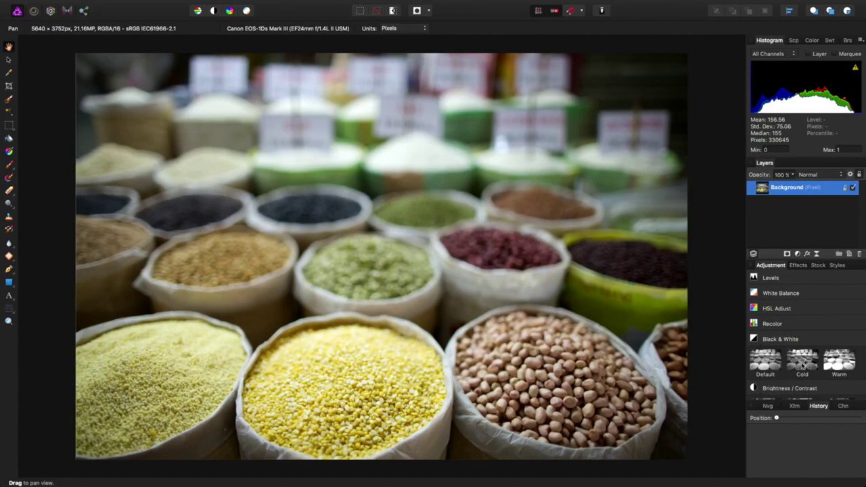
scroll(812, 379, "down", 3)
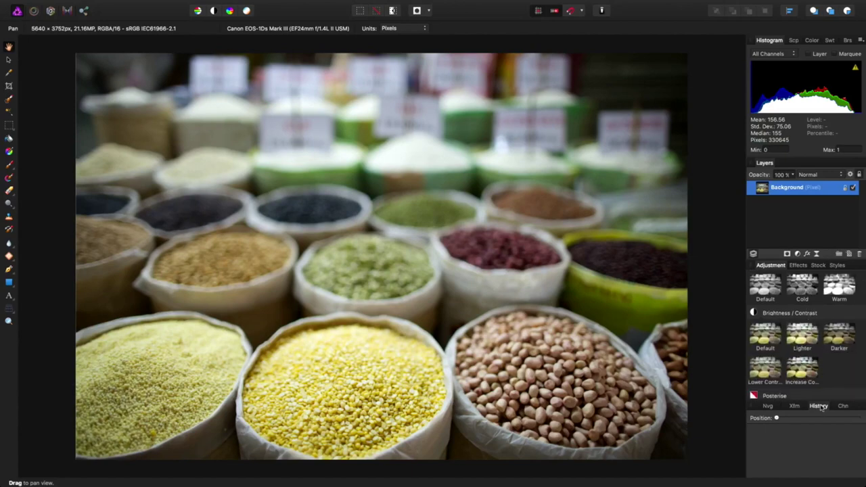
left_click(819, 406)
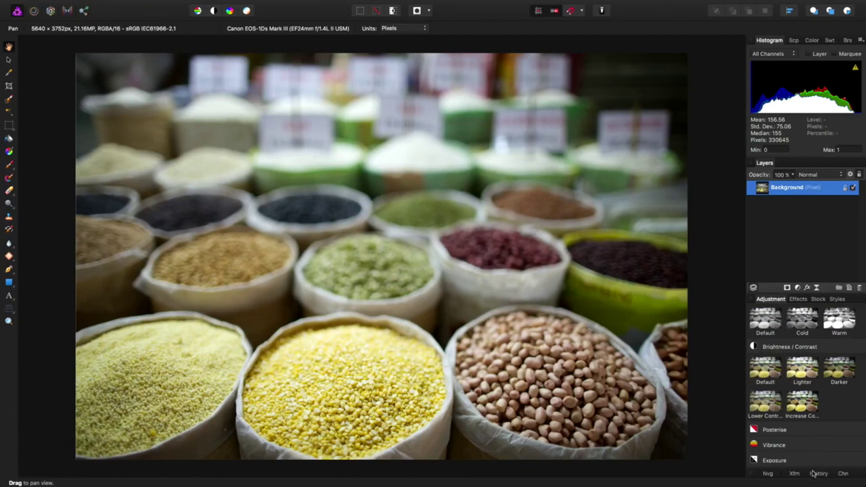
left_click(830, 349)
scroll(833, 356, "up", 3)
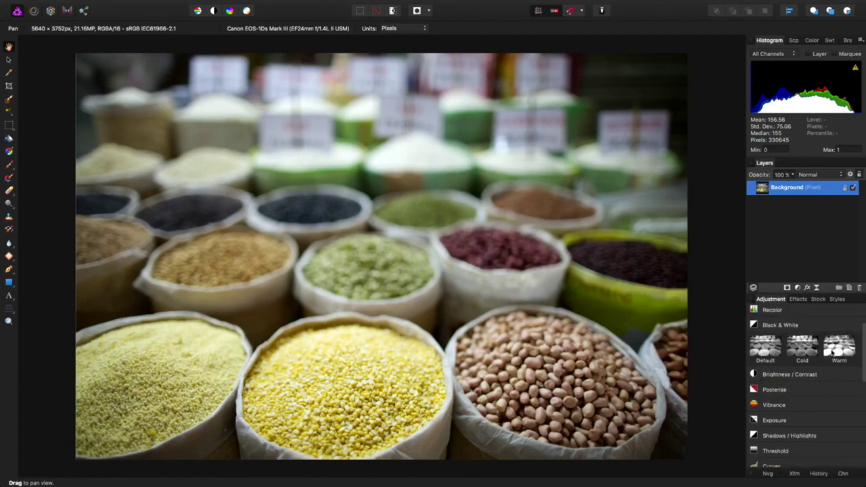
left_click(833, 372)
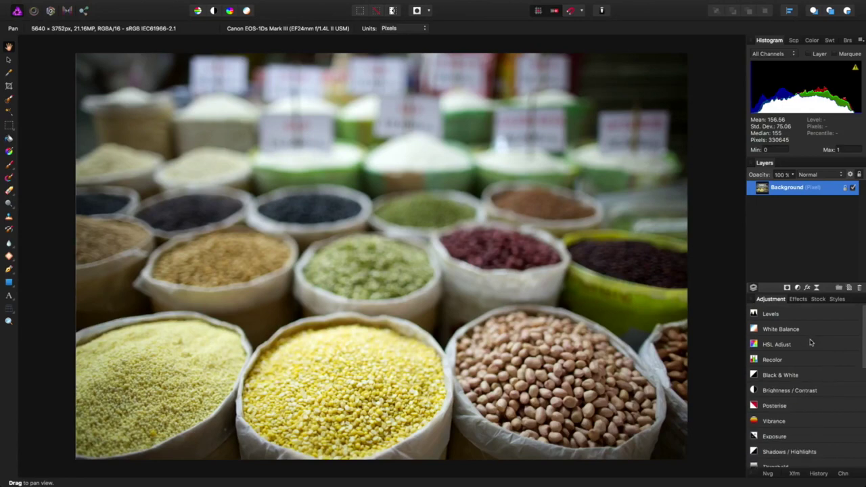
scroll(807, 399, "down", 3)
left_click(806, 379)
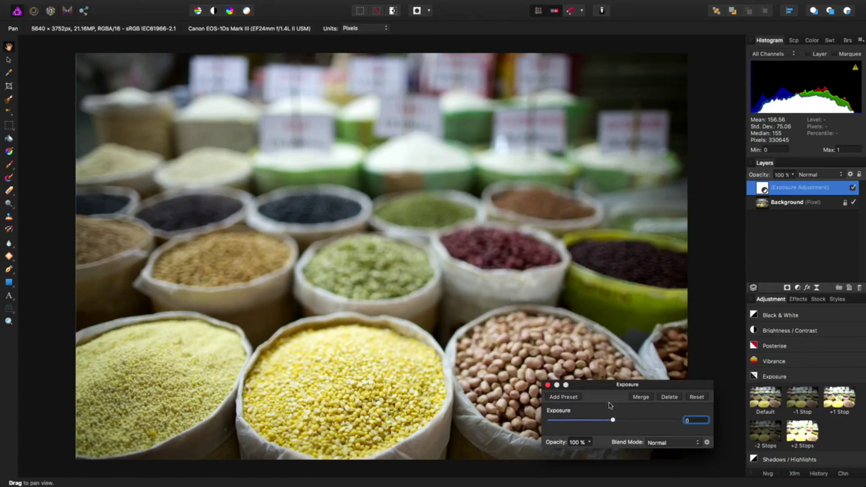
- Preview a much brighter exposure, reset the Exposure adjustment to 0, and close its dialog
left_click_drag(622, 387, 645, 66)
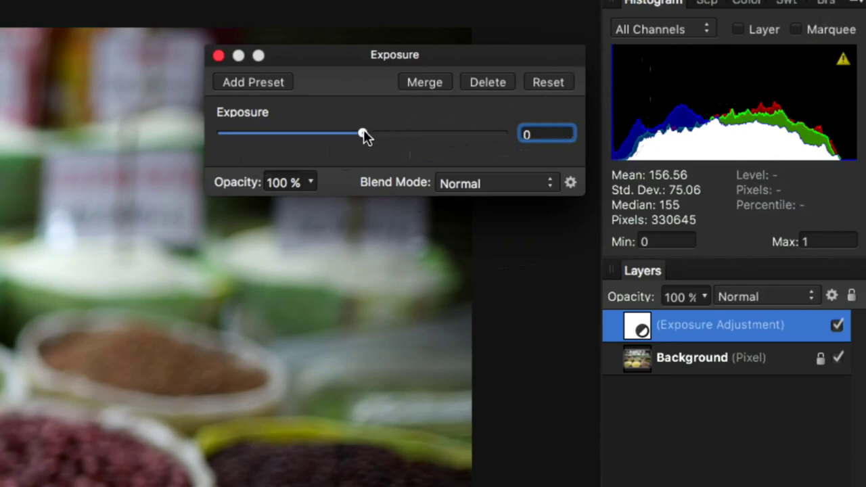
left_click_drag(363, 132, 496, 133)
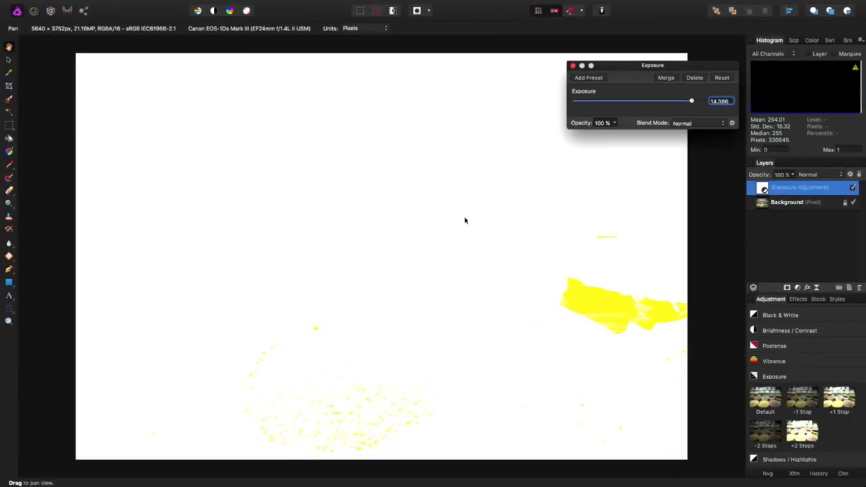
left_click(860, 69)
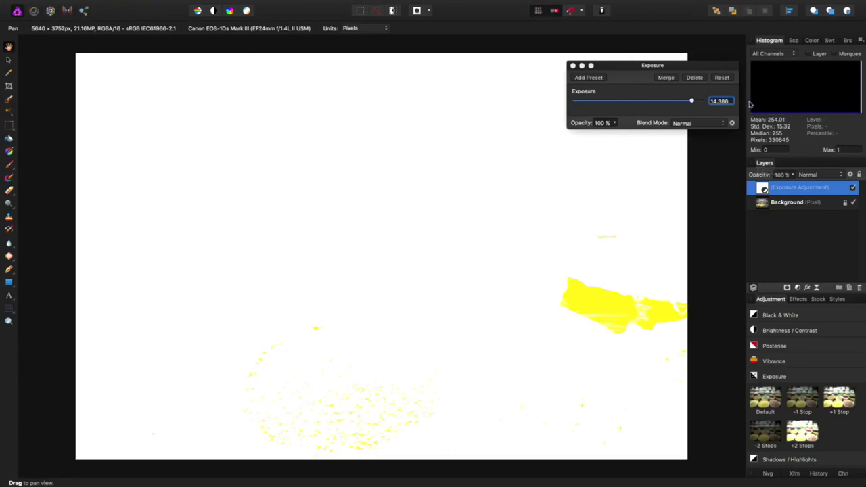
left_click(721, 78)
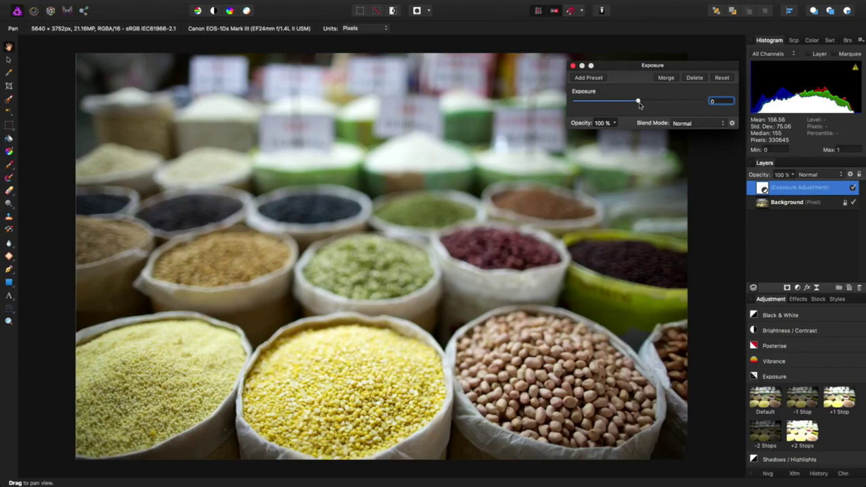
left_click_drag(638, 104, 658, 102)
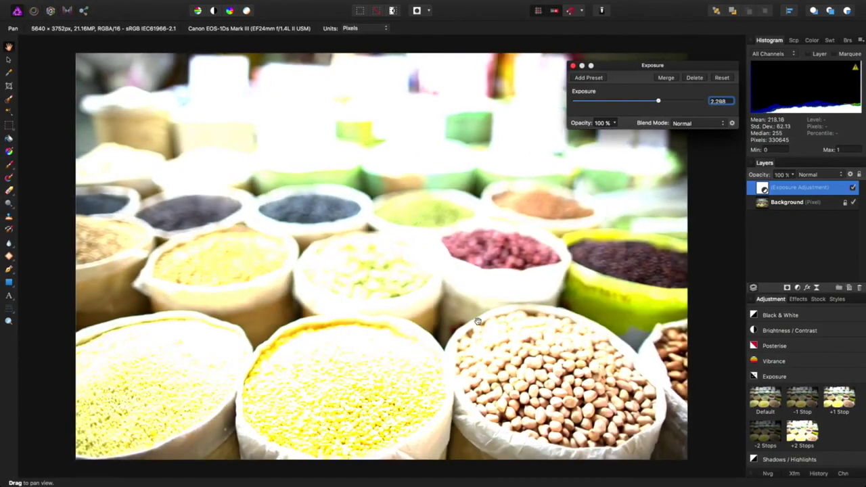
left_click_drag(662, 102, 640, 102)
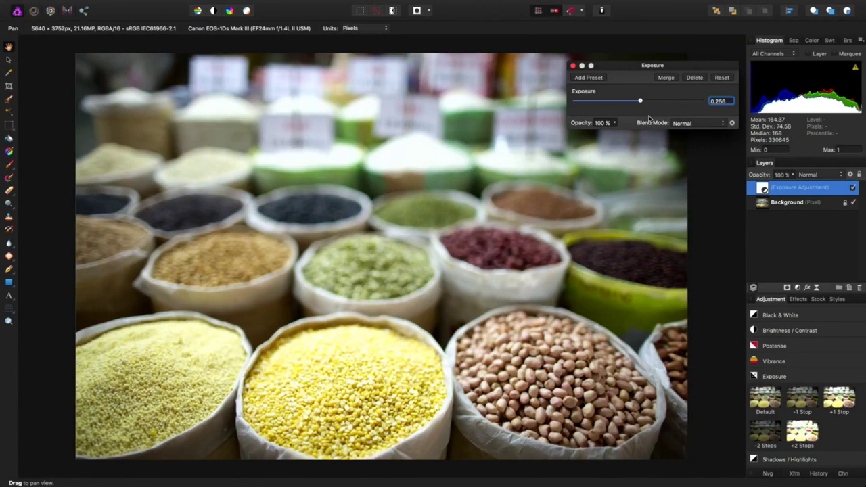
left_click(722, 78)
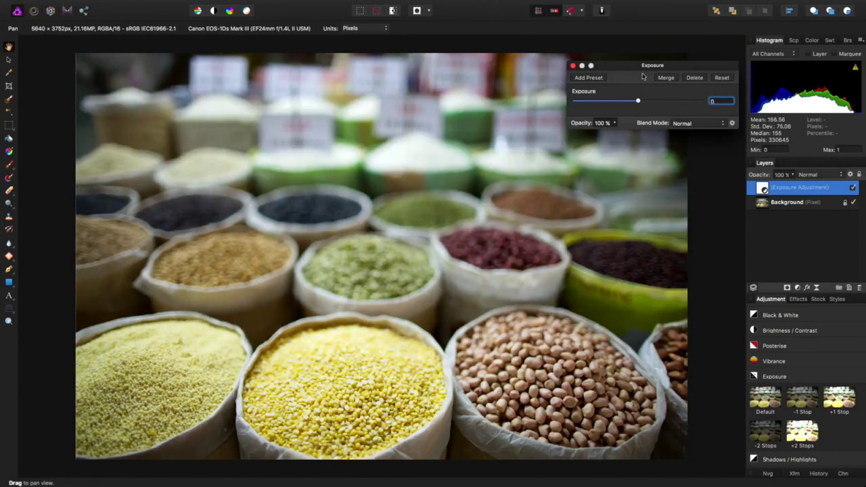
left_click(573, 66)
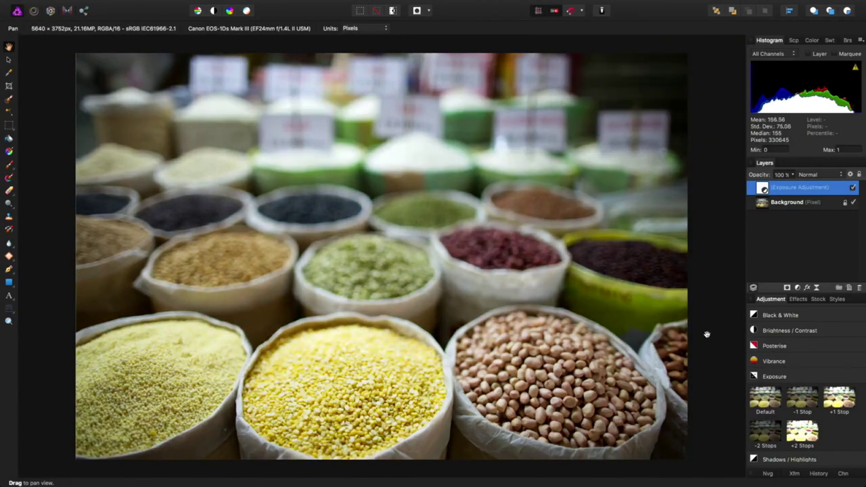
- Add a Curves adjustment and delete the Exposure adjustment layer
left_click(801, 374)
left_click(799, 420)
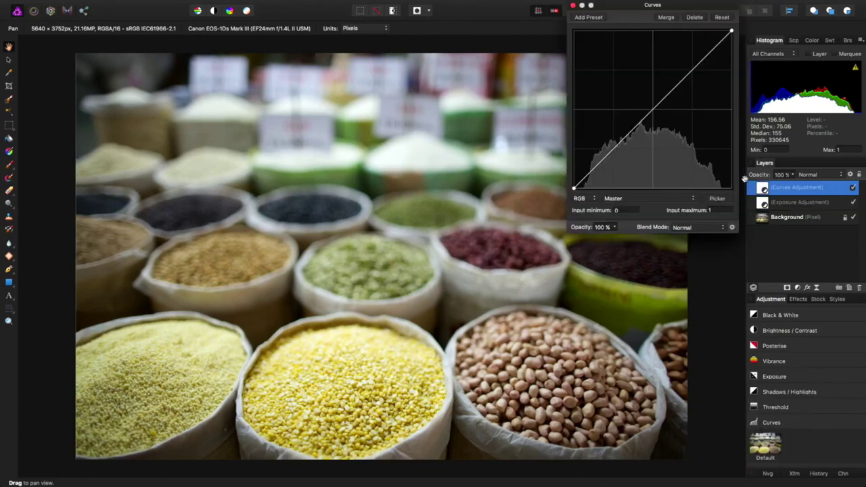
double_click(796, 209)
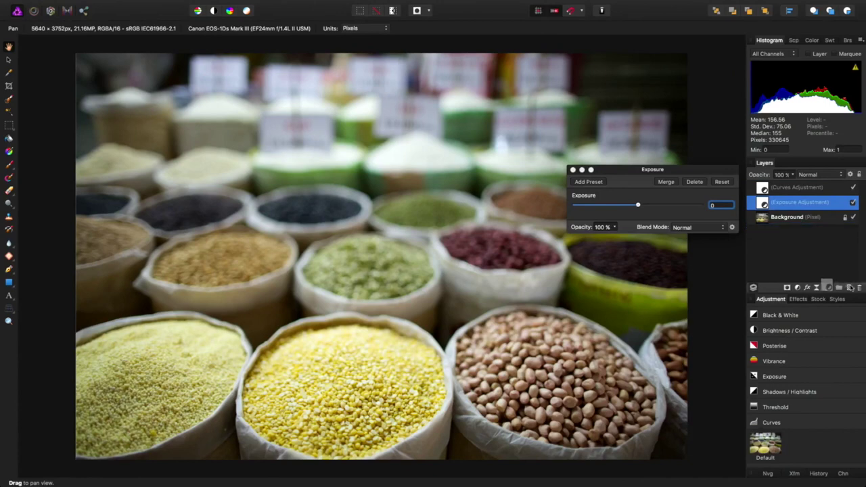
left_click(859, 287)
- Open the Curves settings, close them unchanged, and delete the Curves adjustment layer
left_click(798, 187)
left_click(763, 190)
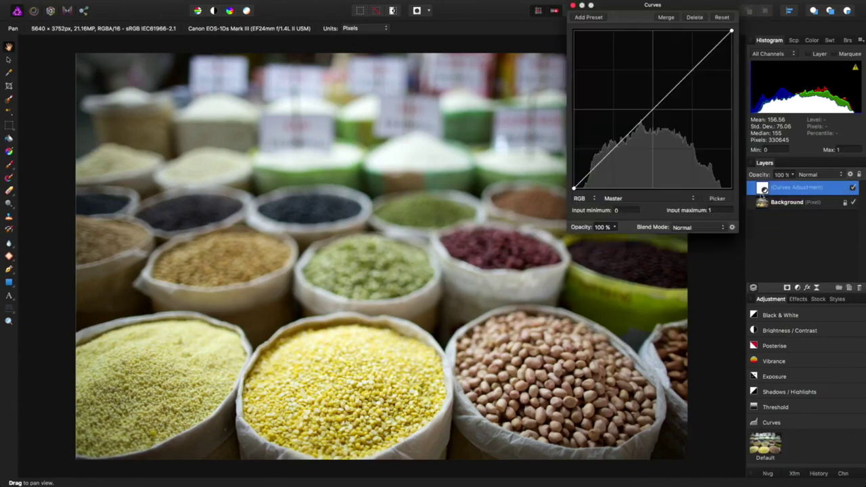
left_click_drag(658, 7, 615, 42)
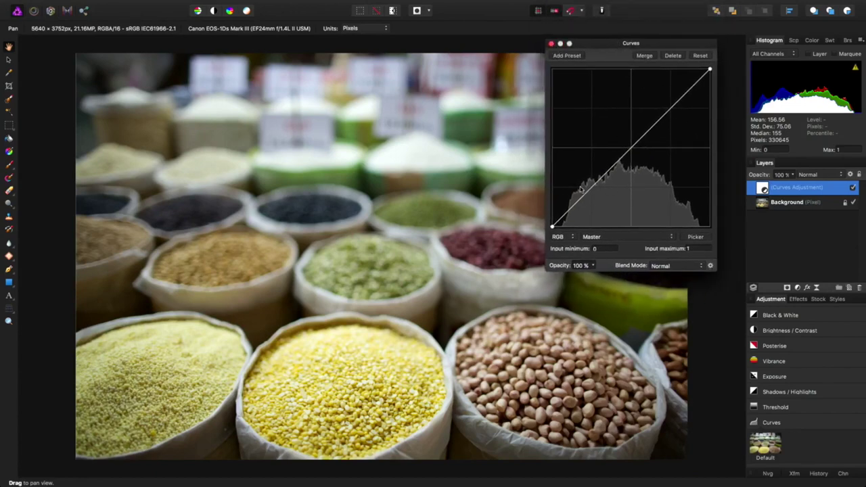
left_click(550, 43)
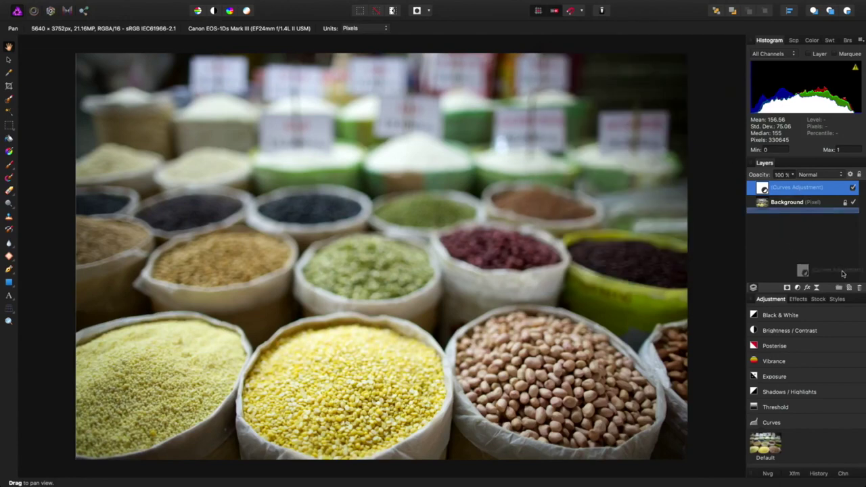
left_click(858, 288)
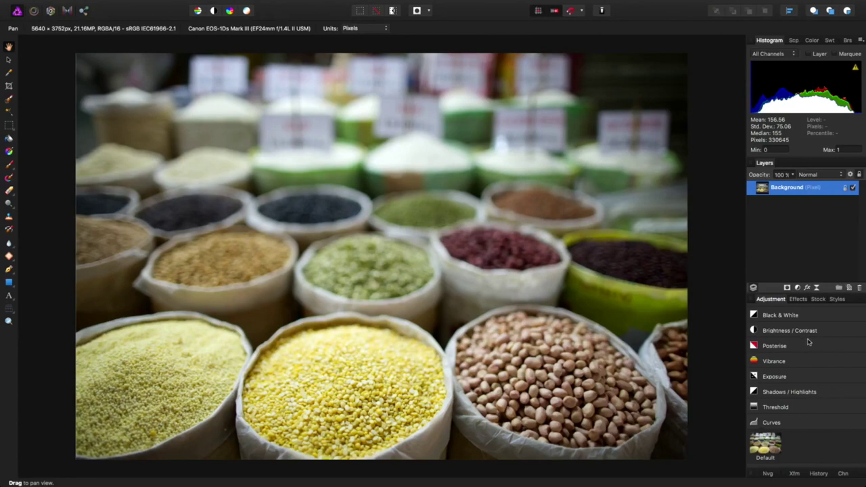
- Add a Levels adjustment with the white level lowered to 94%
scroll(807, 342, "up", 5)
left_click(768, 312)
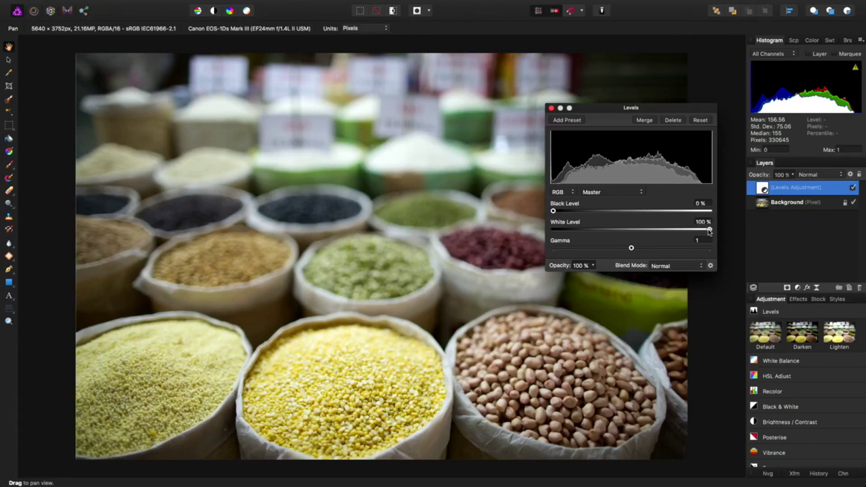
left_click_drag(709, 231, 703, 233)
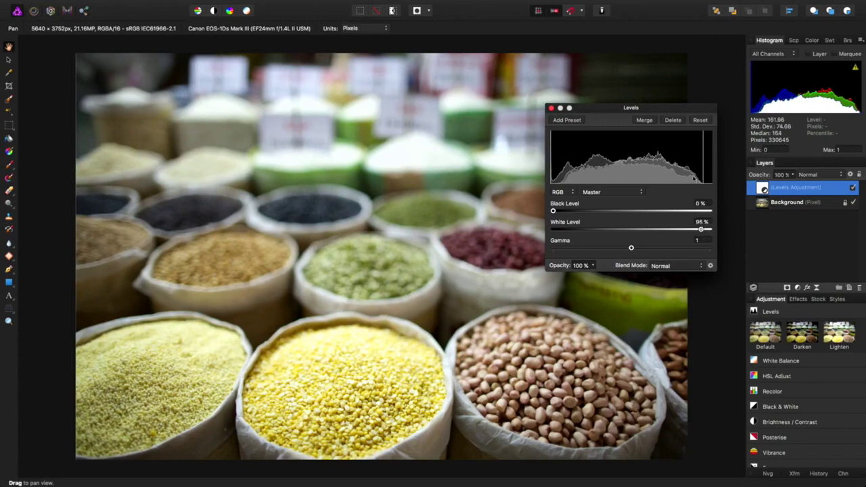
mouse_move(704, 232)
left_mouse_down()
mouse_move(681, 230)
mouse_move(700, 230)
left_mouse_up()
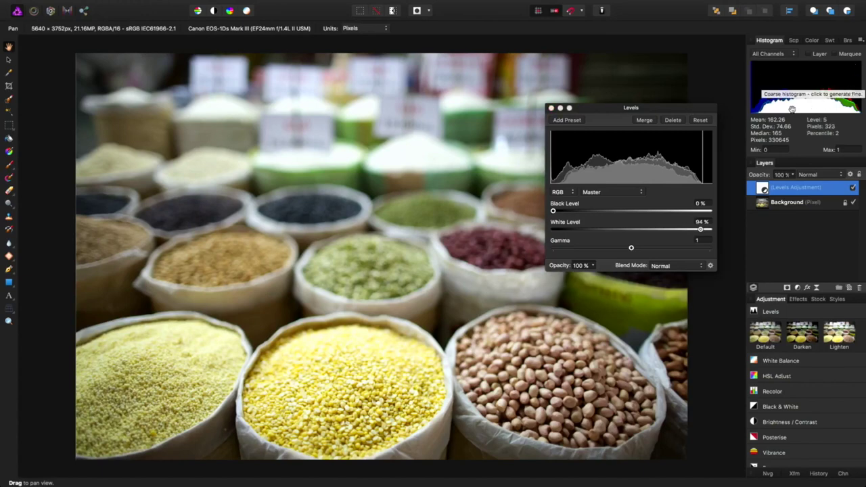
left_click(551, 109)
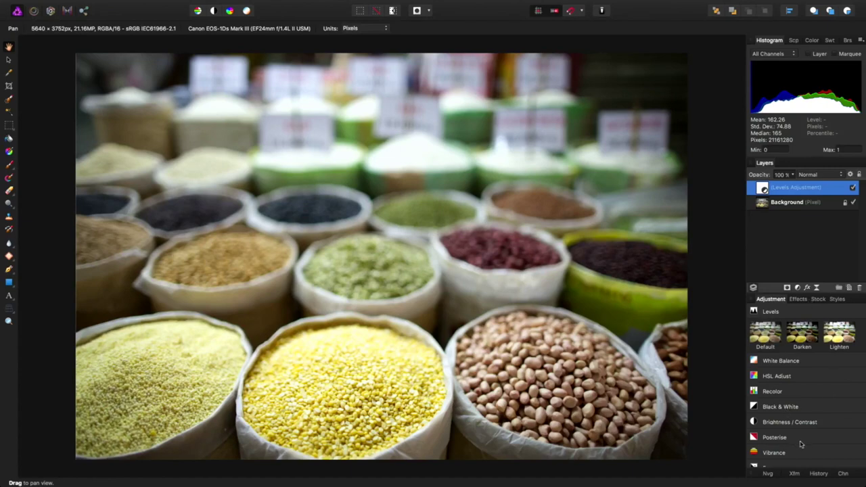
scroll(797, 442, "down", 5)
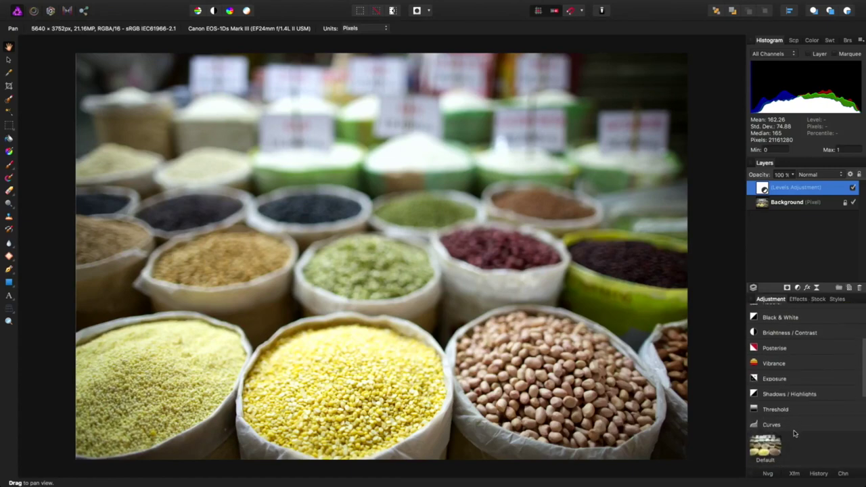
- Add a Curves adjustment with a lowered shadow point and raised highlight point forming an S-curve
left_click(794, 406)
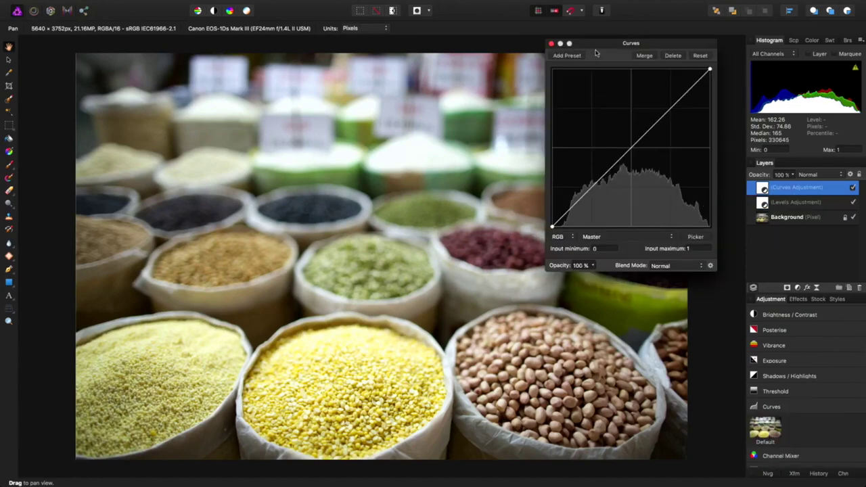
left_click_drag(602, 46, 696, 88)
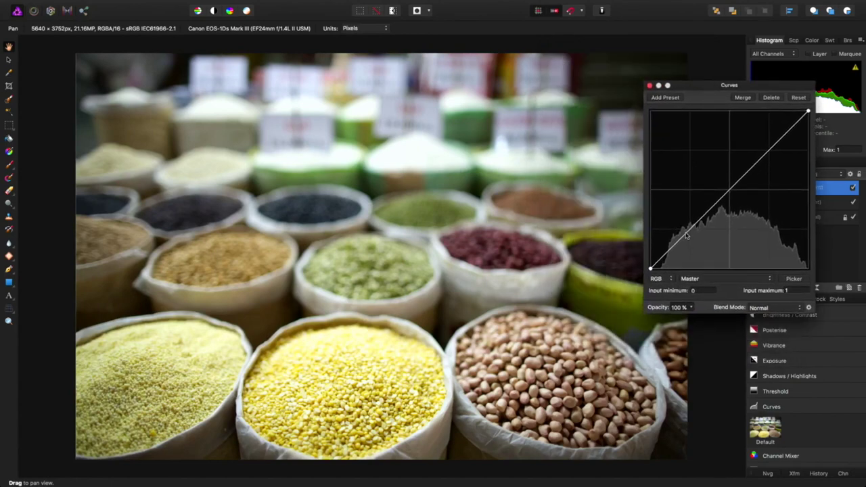
left_click_drag(688, 231, 694, 237)
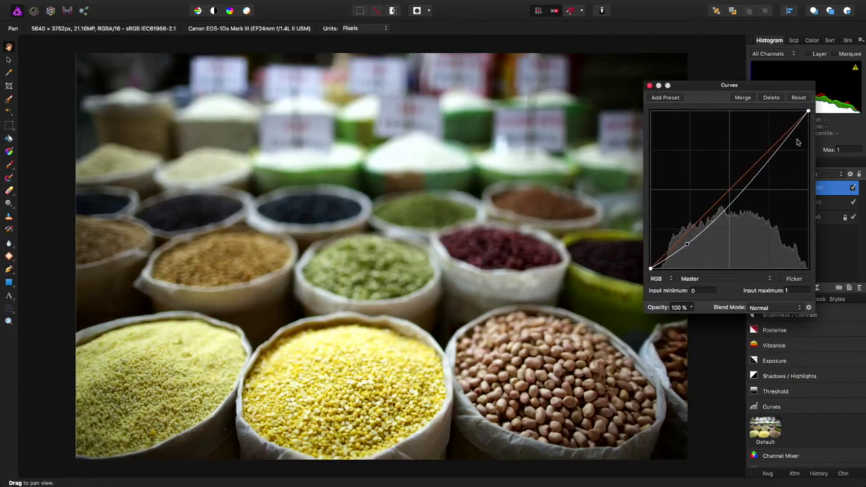
left_click_drag(776, 153, 774, 139)
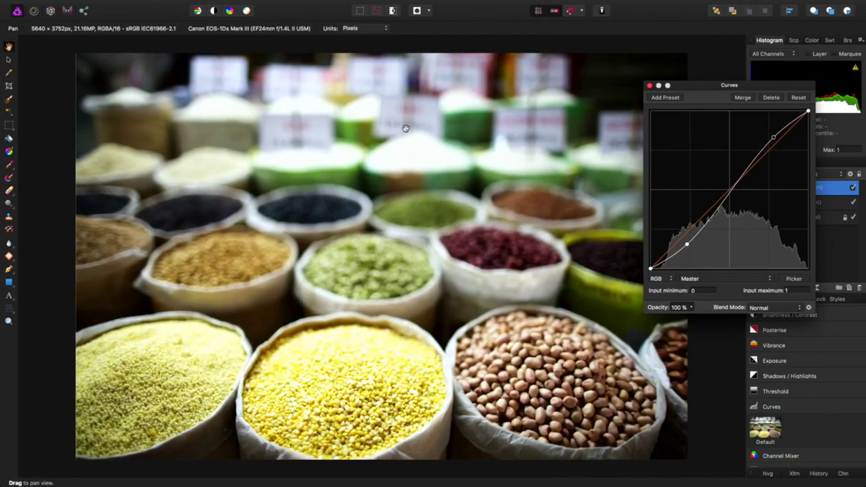
left_click_drag(774, 138, 775, 145)
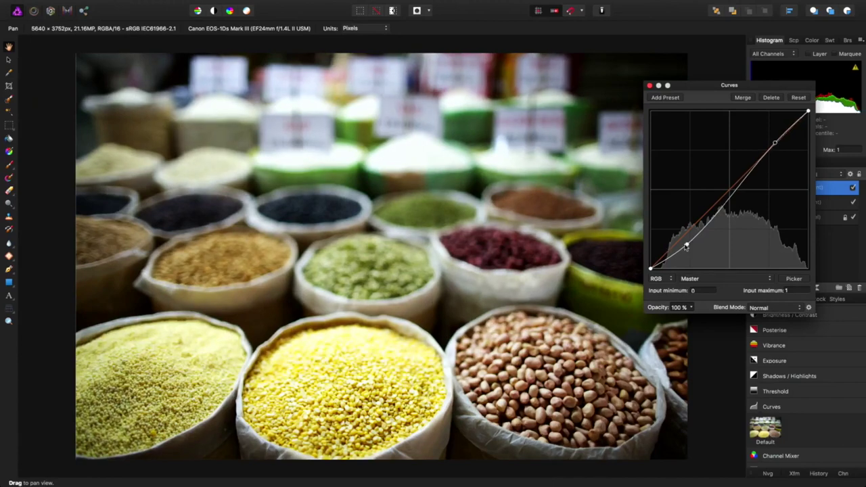
left_click_drag(687, 247, 684, 247)
left_click(649, 86)
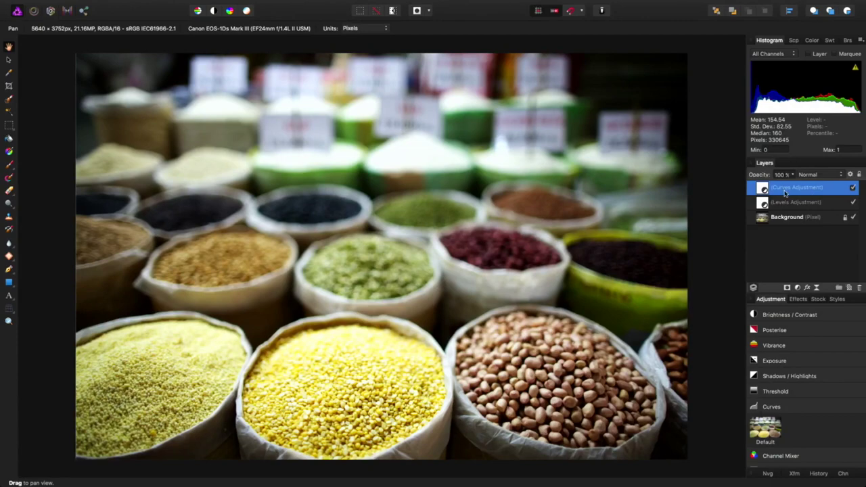